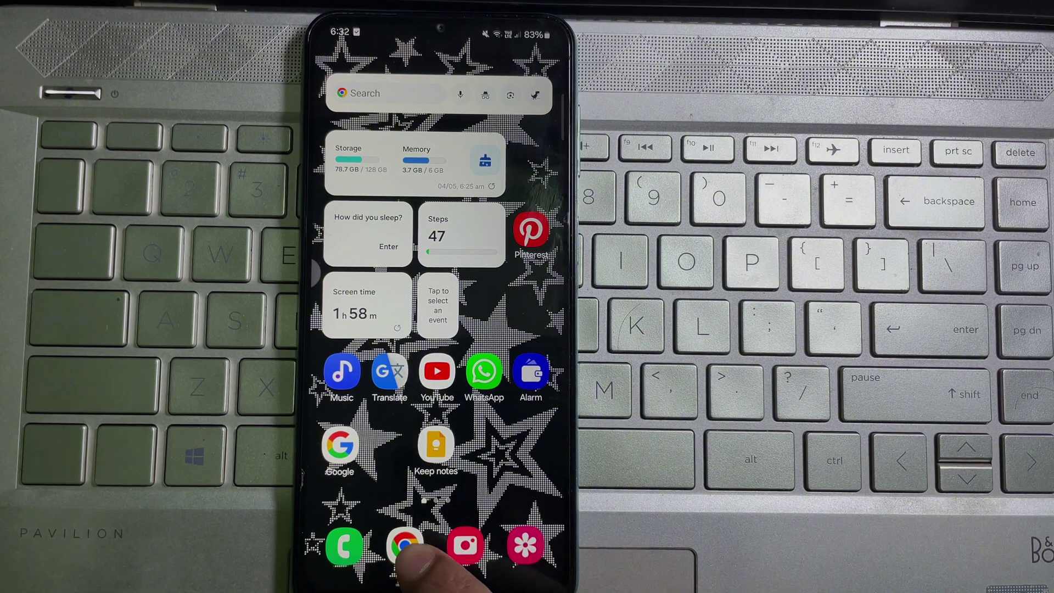
- Launch Chrome and bring up its three-dot overflow menu
{"action": "left_click", "coordinate": [403, 546]}
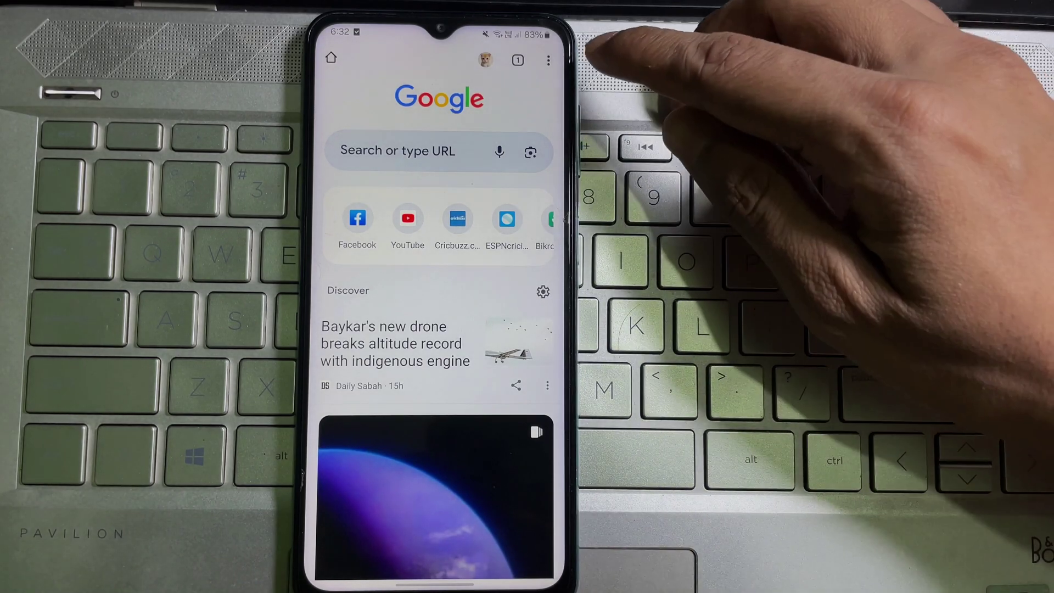
{"action": "left_click", "coordinate": [543, 60]}
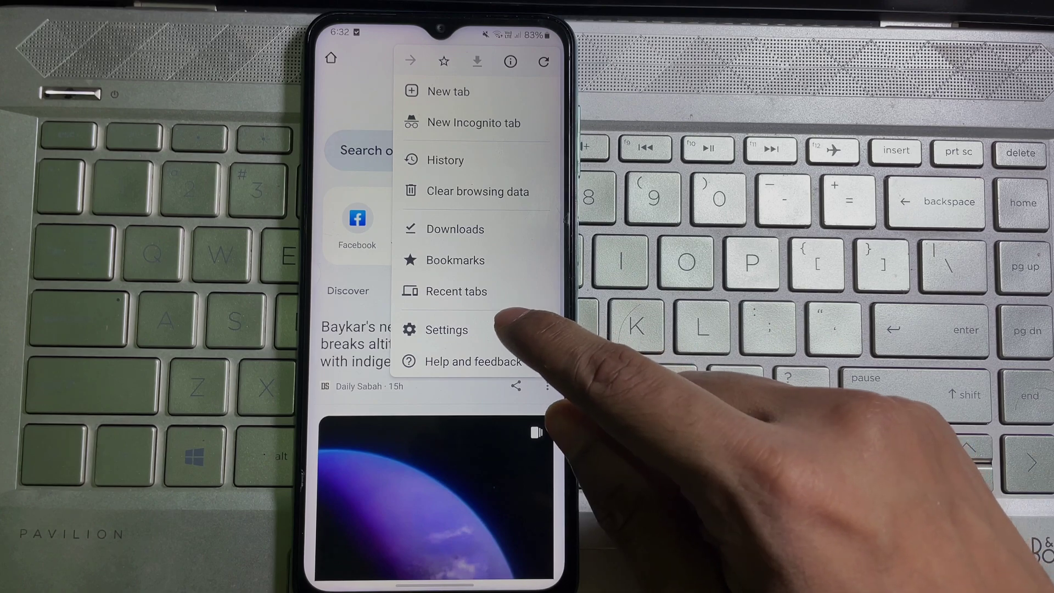
- Go from Chrome's Settings into the Site settings permissions list
{"action": "left_click", "coordinate": [494, 330]}
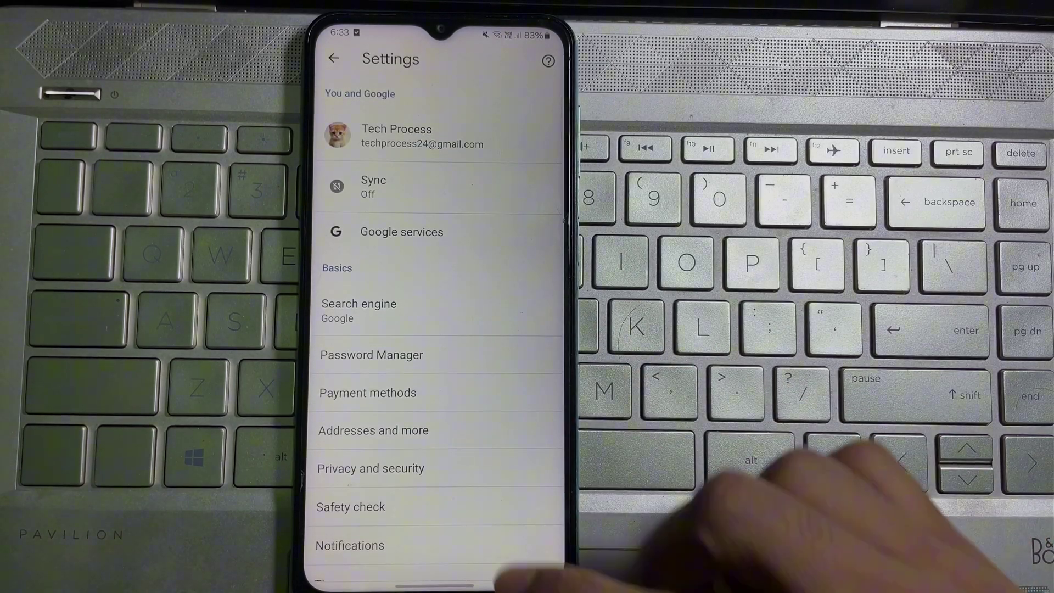
{"action": "scroll", "coordinate": [437, 412], "scroll_direction": "down", "scroll_amount": 5}
{"action": "scroll", "coordinate": [437, 371], "scroll_direction": "down", "scroll_amount": 3}
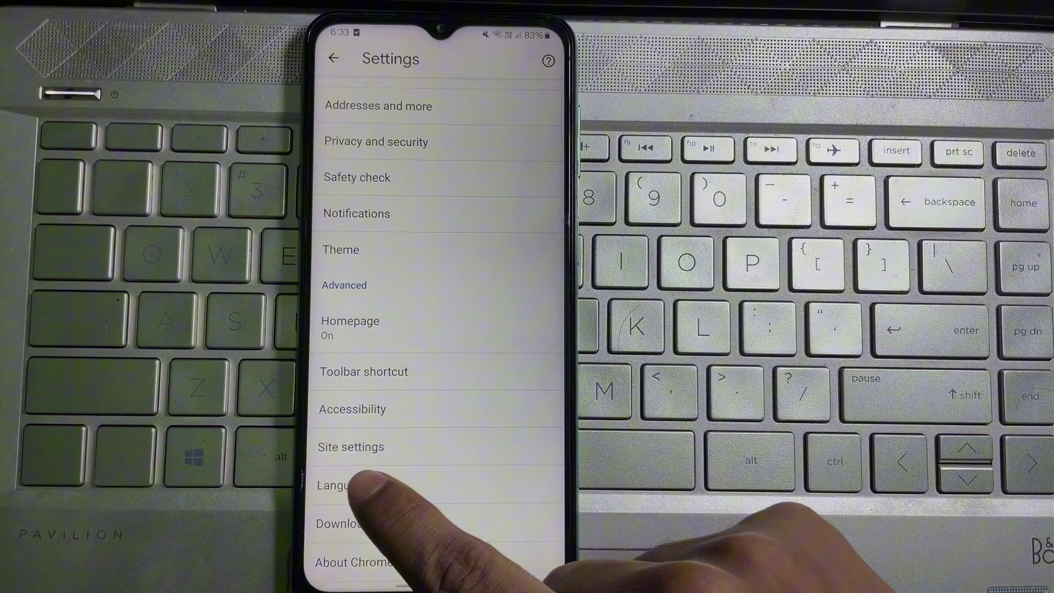
{"action": "left_click", "coordinate": [396, 447]}
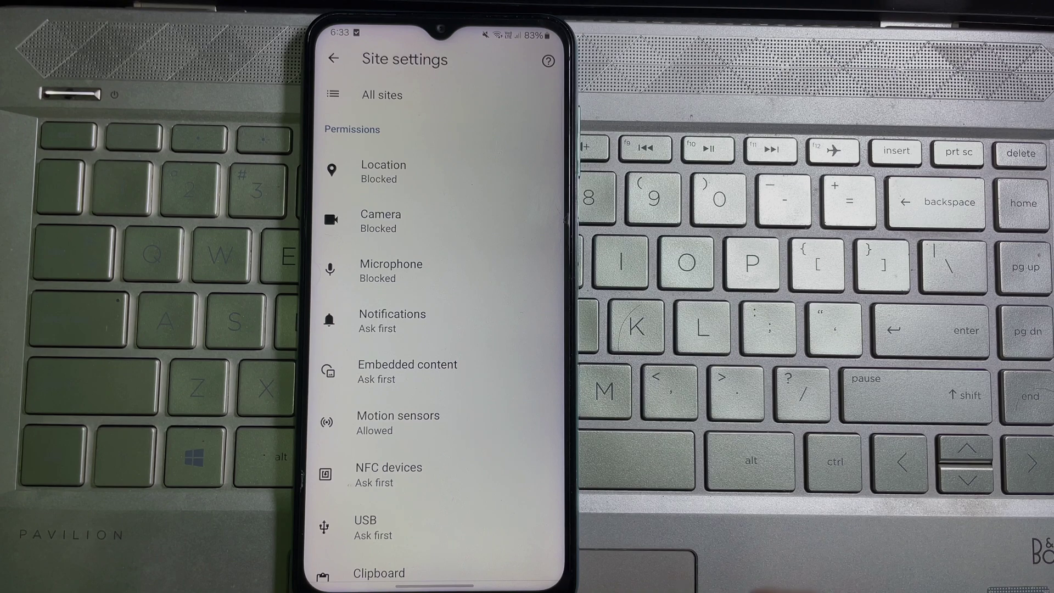
{"action": "left_click_drag", "start_coordinate": [494, 477], "coordinate": [511, 321]}
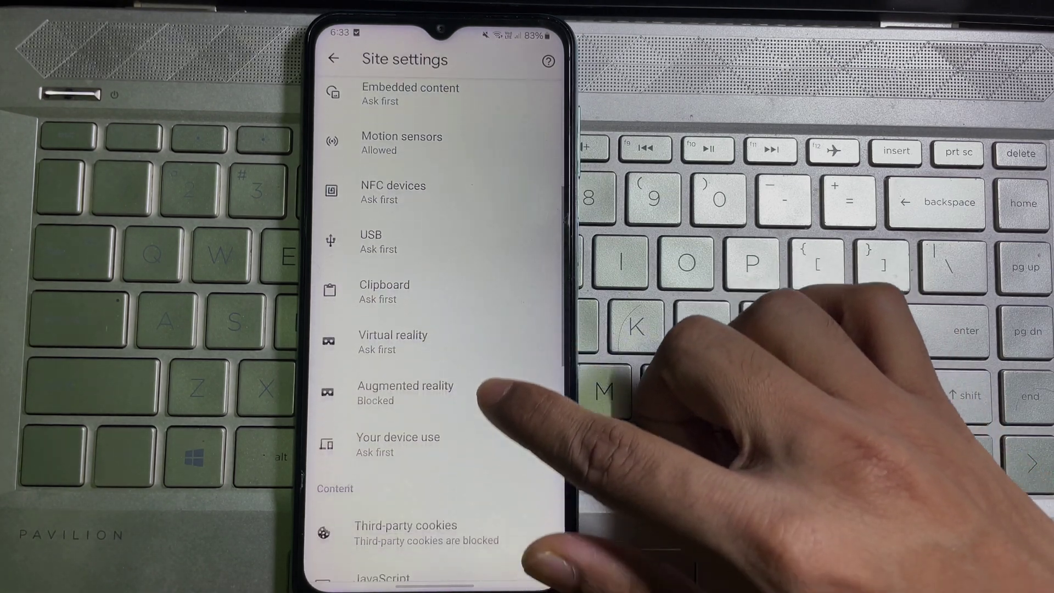
- Scroll the Site settings list down to the Content section with Third-party cookies
{"action": "left_click_drag", "start_coordinate": [510, 494], "coordinate": [514, 273]}
{"action": "left_click_drag", "start_coordinate": [511, 420], "coordinate": [511, 284]}
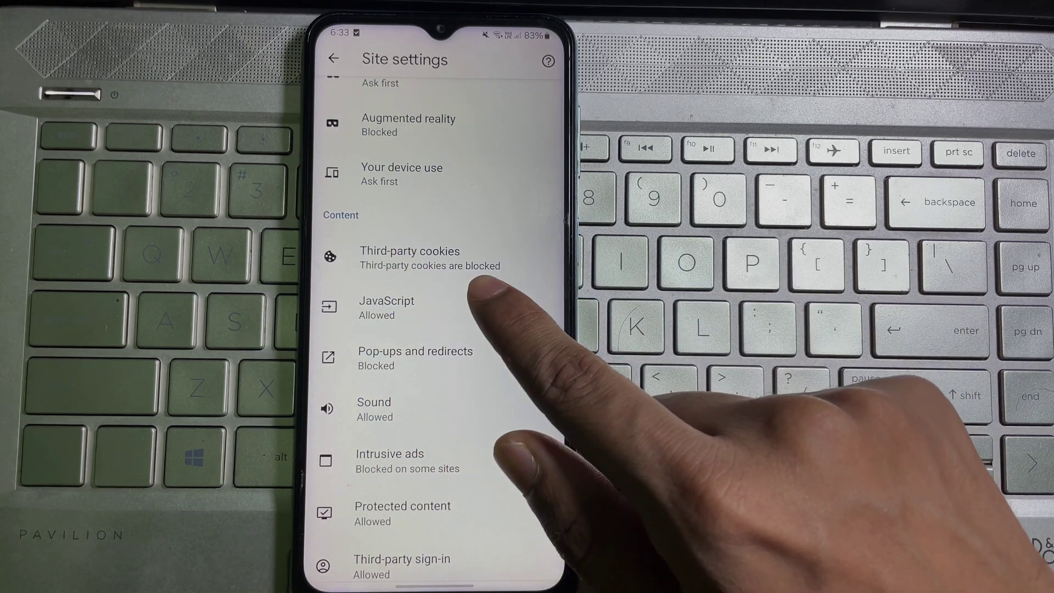
- Switch Third-party cookies from blocked to 'Allow third-party cookies'
{"action": "left_click", "coordinate": [474, 257]}
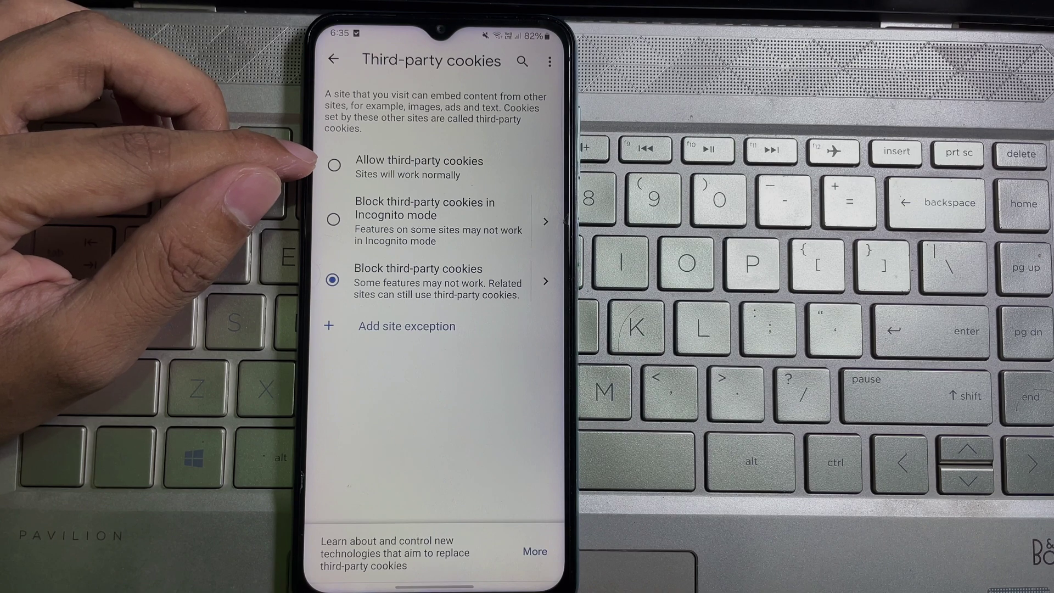
{"action": "left_click", "coordinate": [334, 164]}
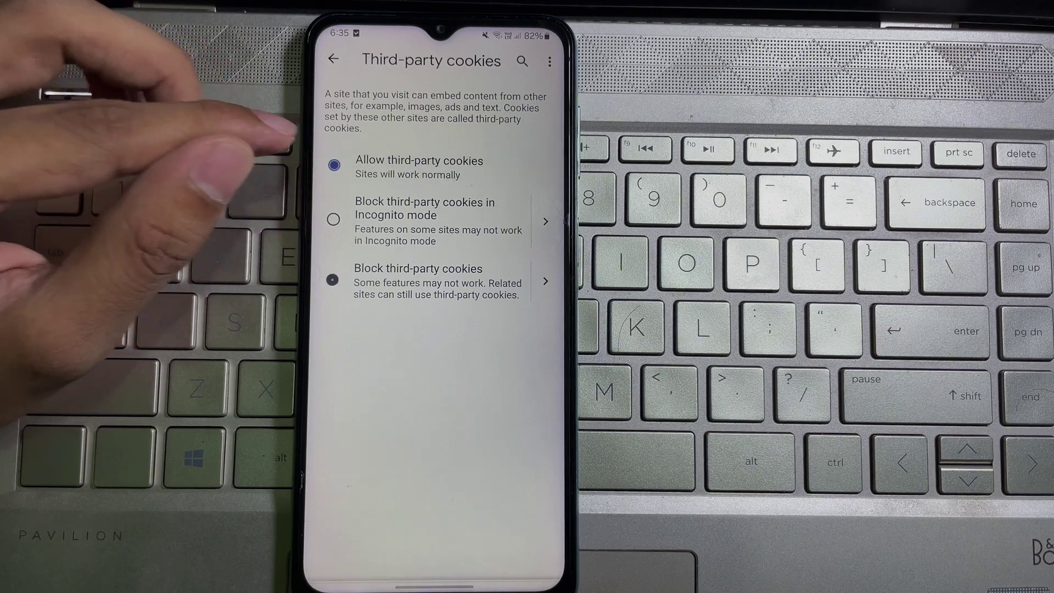